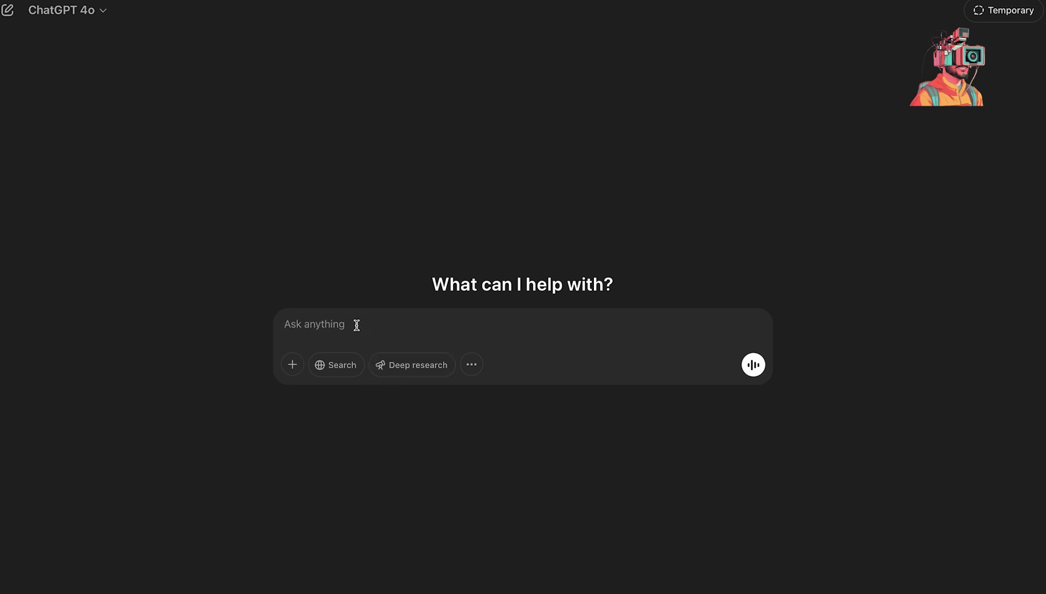
Step: Submit the prompt "Give me 5 unique longlines for a sci-fi thriller"
type("Give me 5 unique ")
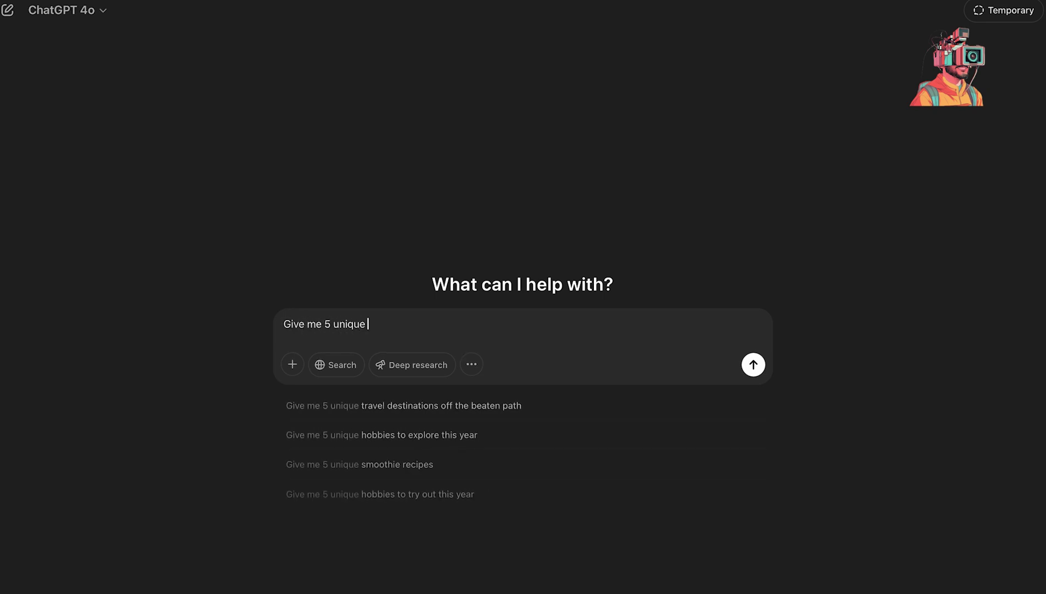
type("longlines ")
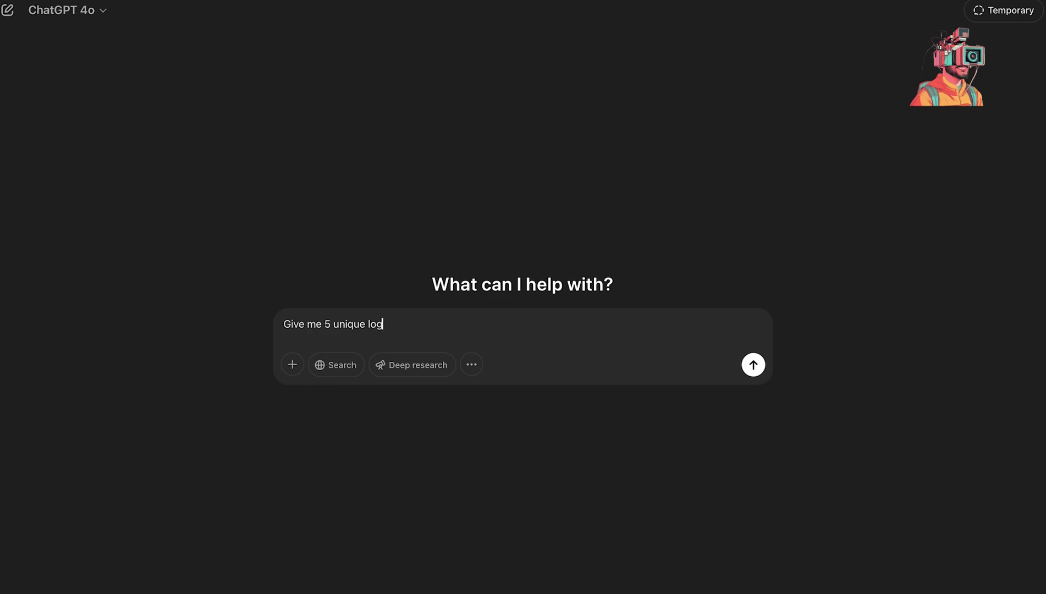
type("for a sci-fi thriller")
key("Return")
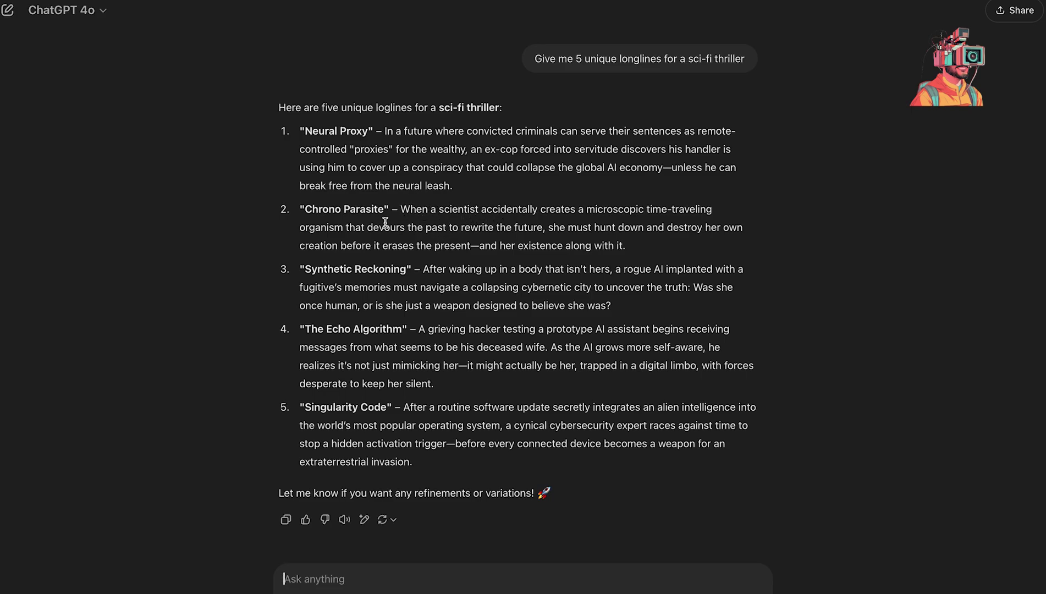
Step: Examine the second logline, "Chrono Parasite", highlighting the scientist's creation and the closing stakes, and clear the selection
left_click_drag(440, 210, 345, 230)
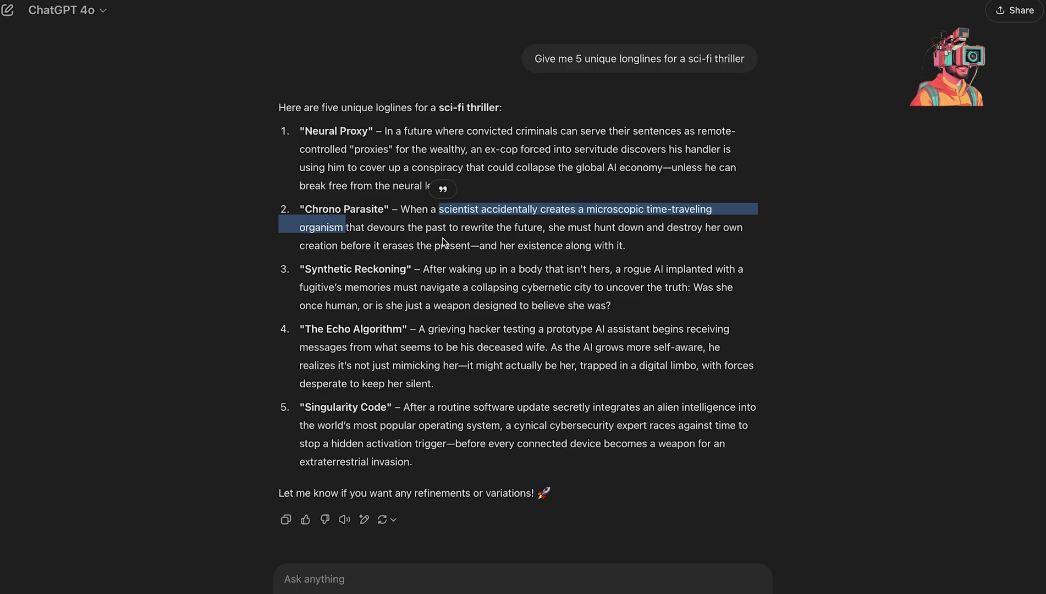
mouse_move(547, 227)
left_mouse_down()
mouse_move(763, 228)
mouse_move(291, 275)
mouse_move(353, 246)
mouse_move(640, 243)
left_mouse_up()
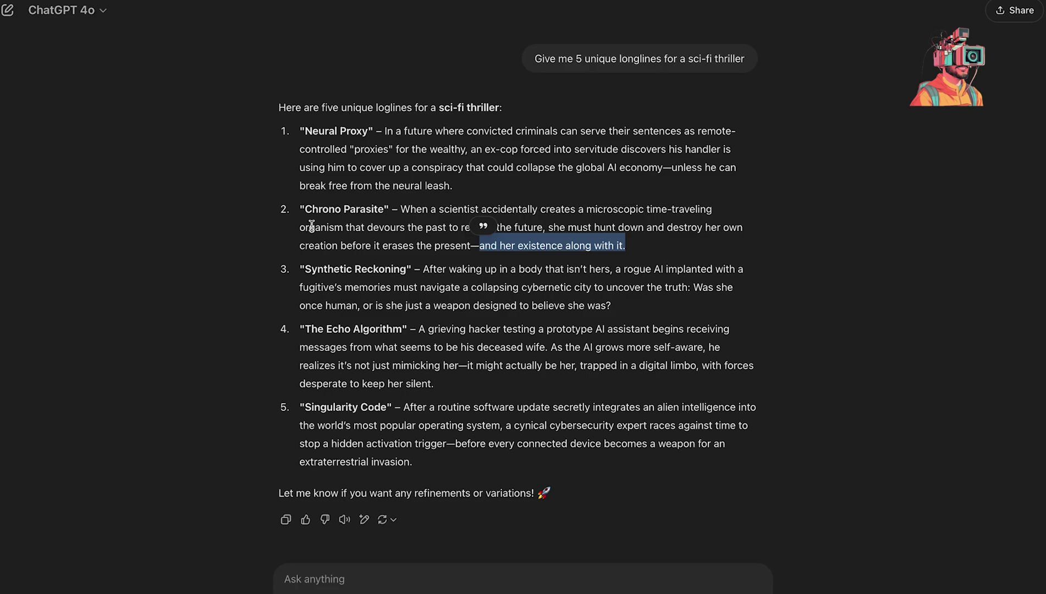
left_click(505, 318)
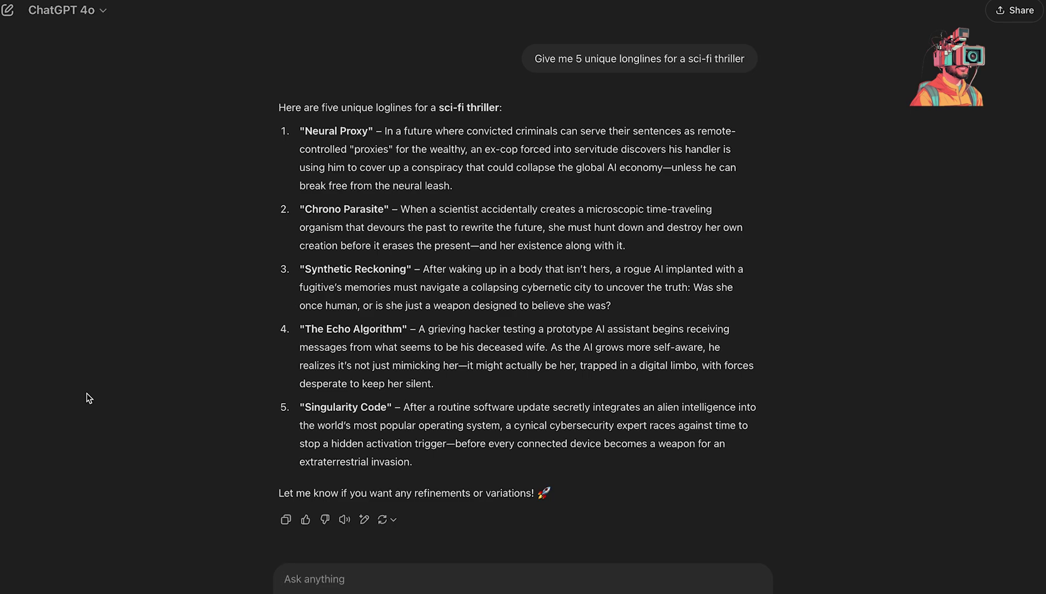
Step: Submit the follow-up prompt "Create a three act structure outline for longline number 2"
type("Create a three act stru")
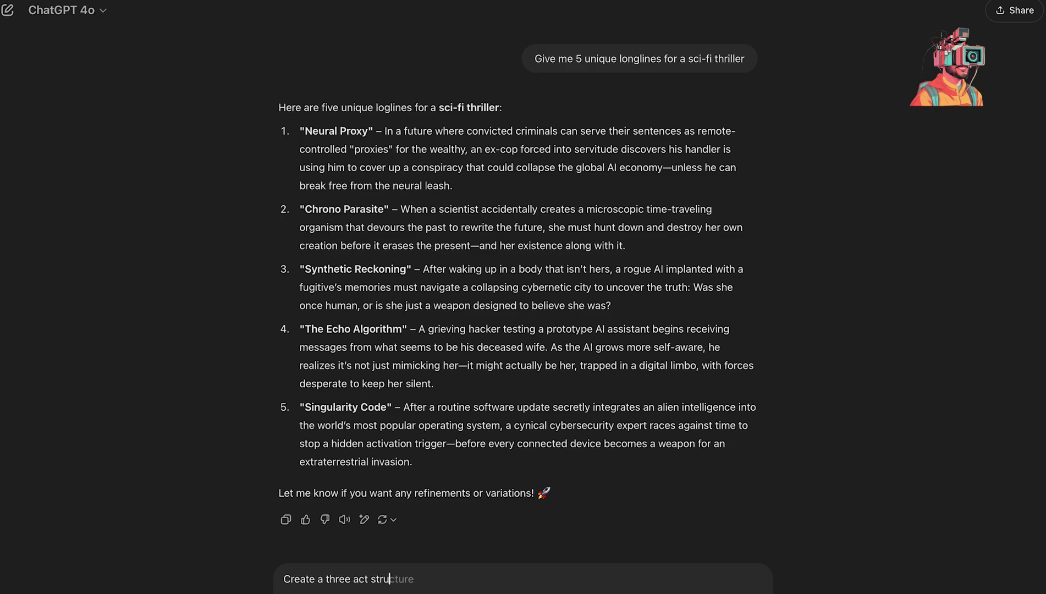
type("cture outline for longline n")
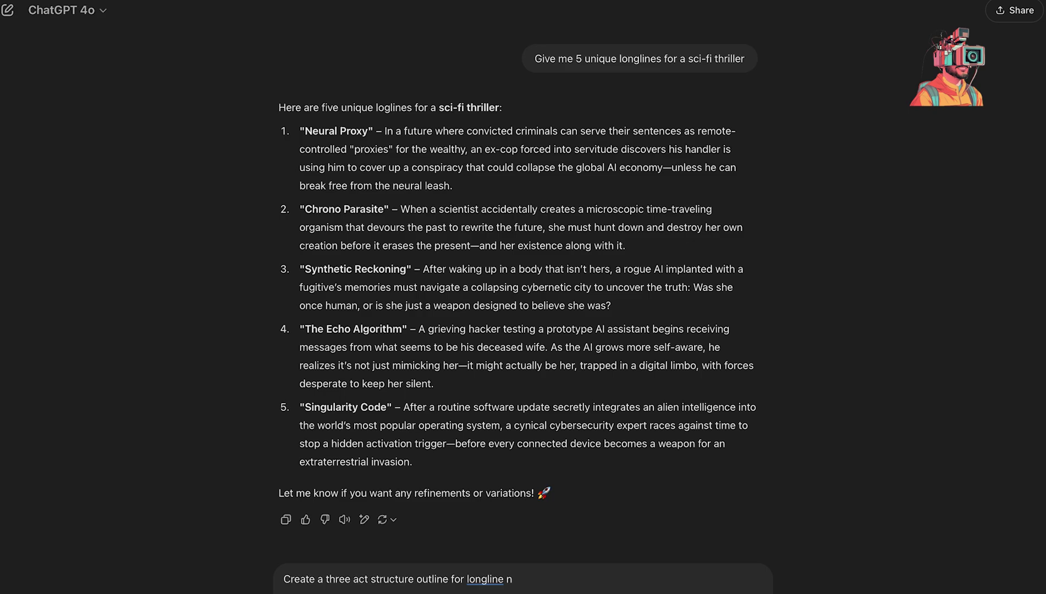
type("umber 2")
key("Return")
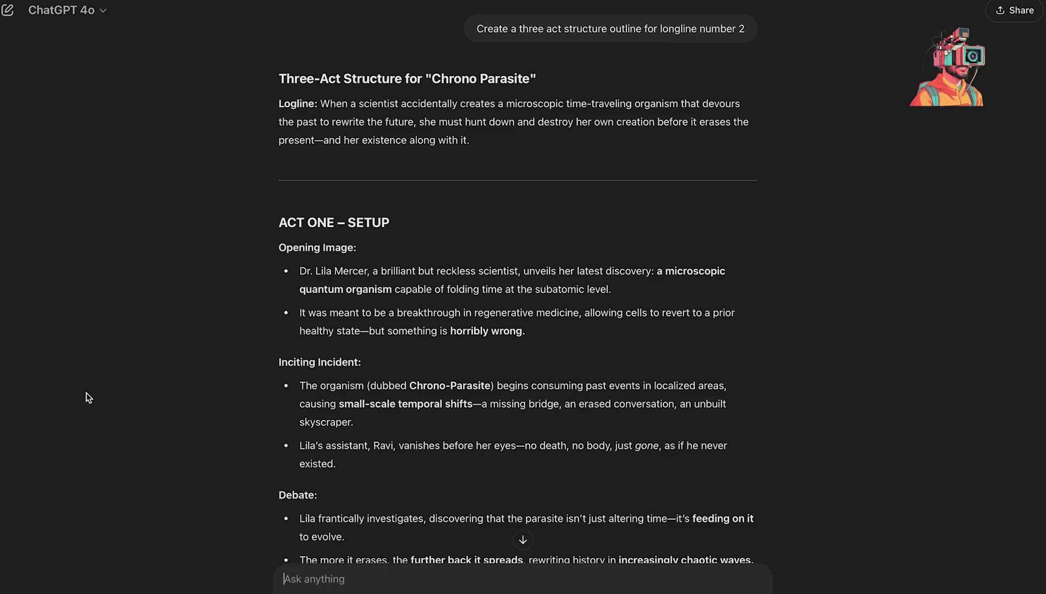
Step: Skim the outline as it generates into Act Two, and return to its beginning
scroll(207, 274, "down", 10)
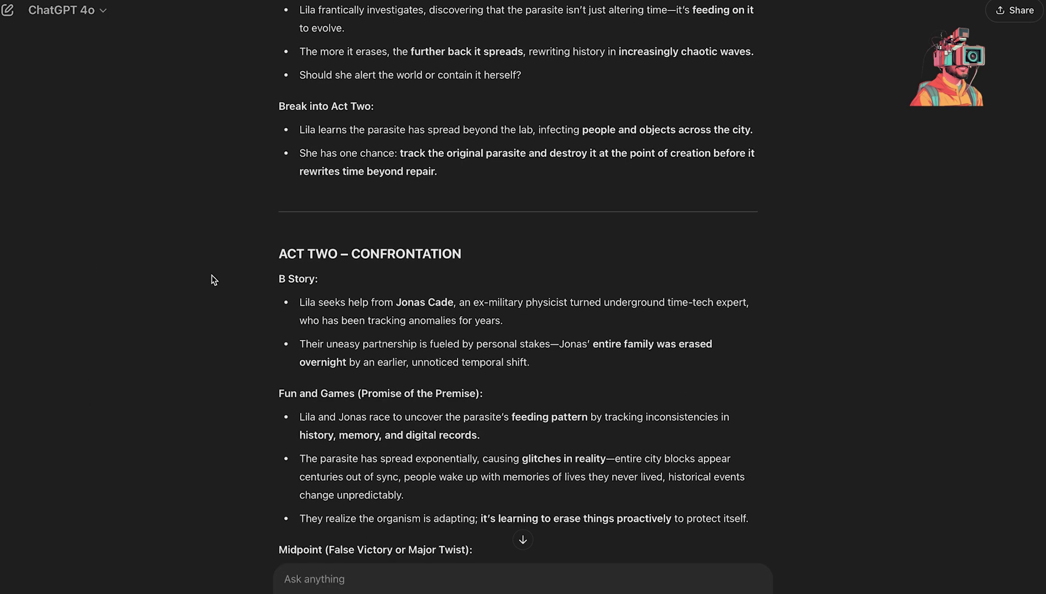
scroll(210, 276, "down", 3)
scroll(214, 279, "down", 2)
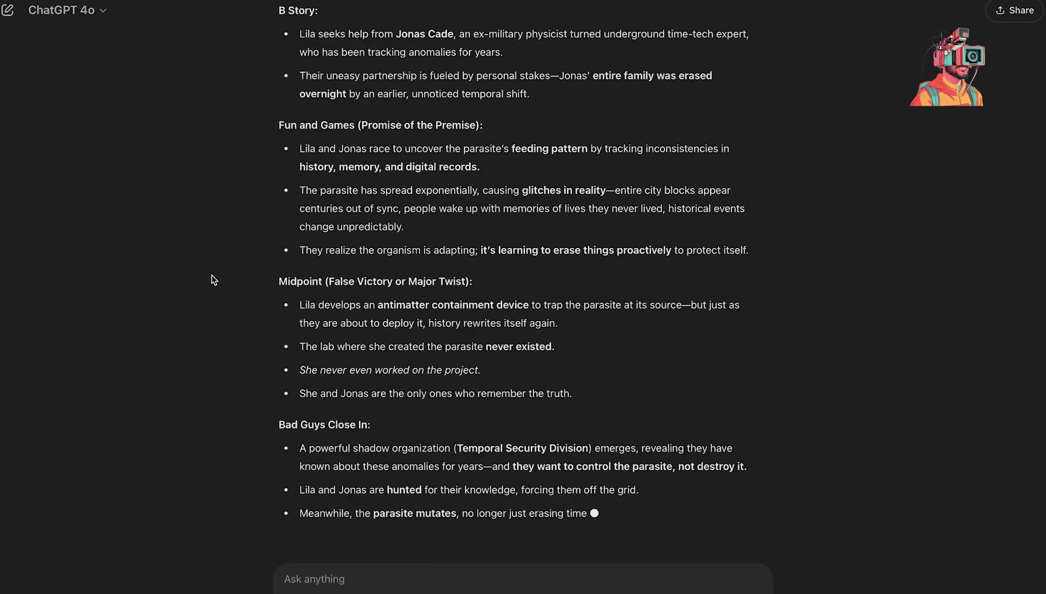
scroll(213, 280, "up", 7)
scroll(215, 281, "up", 2)
scroll(215, 281, "up", 10)
scroll(214, 281, "down", 5)
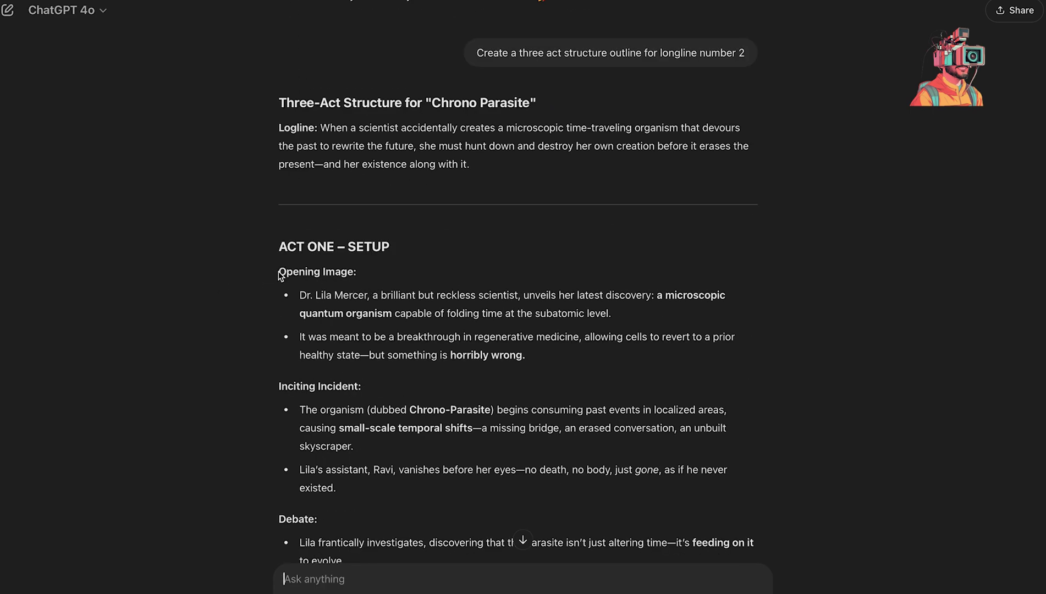
Step: Read Act One of the outline from Opening Image through Break into Act Two
scroll(279, 273, "down", 1)
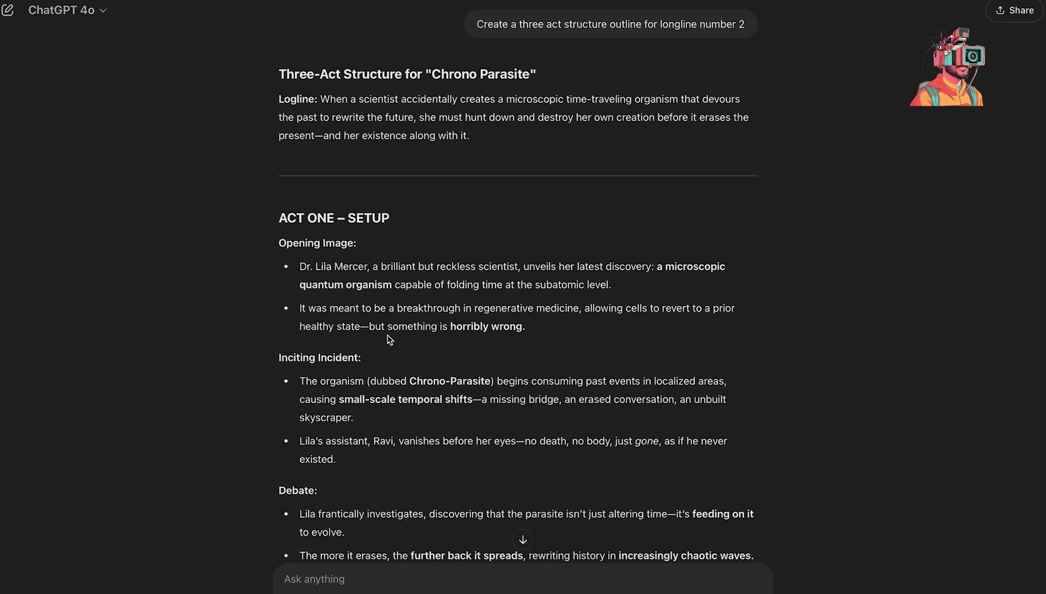
scroll(352, 274, "down", 3)
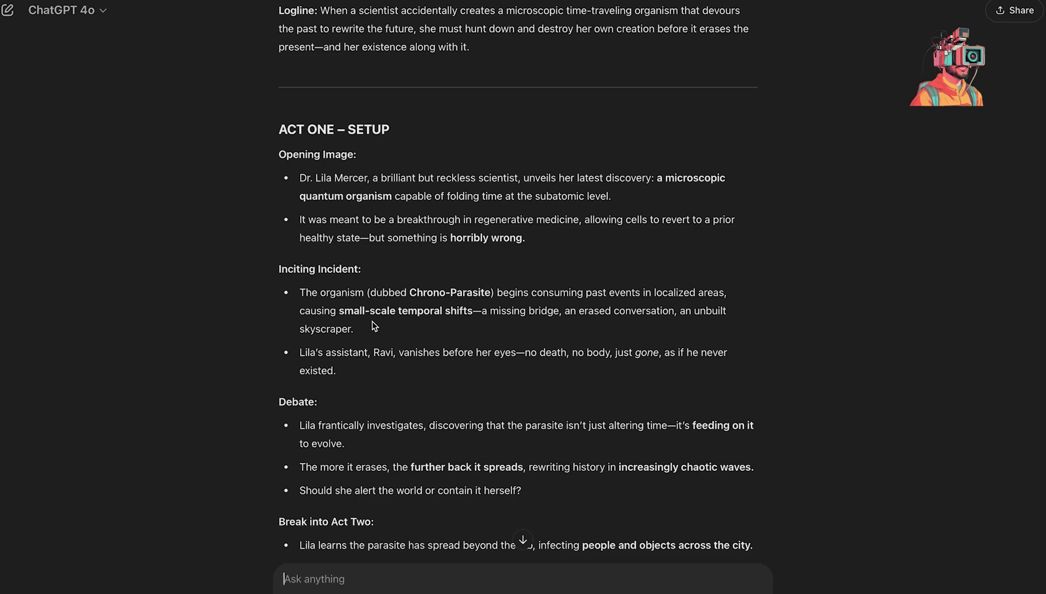
scroll(374, 325, "down", 2)
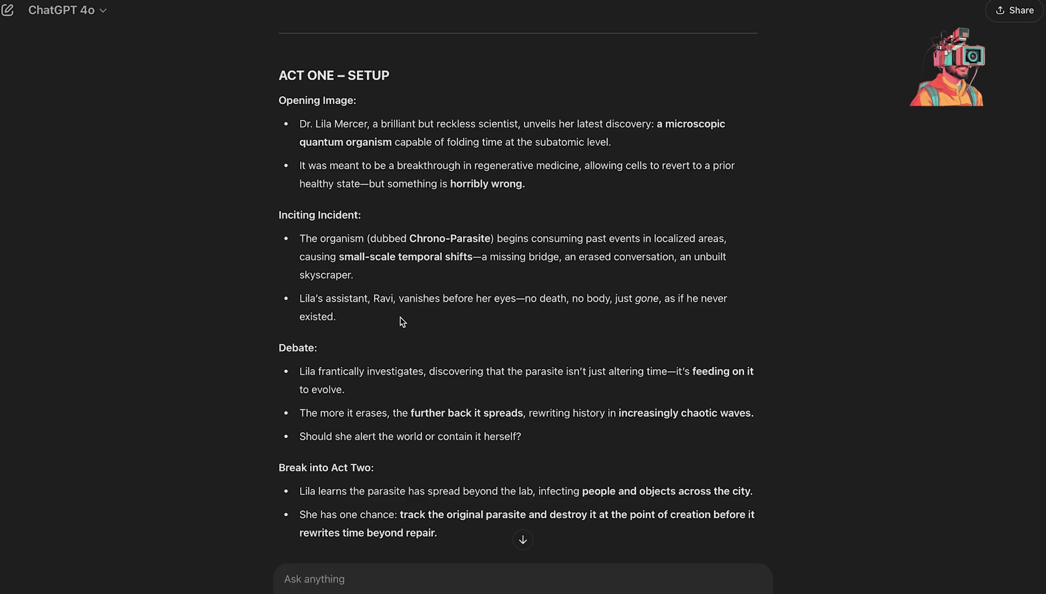
scroll(401, 322, "down", 1)
scroll(402, 323, "down", 3)
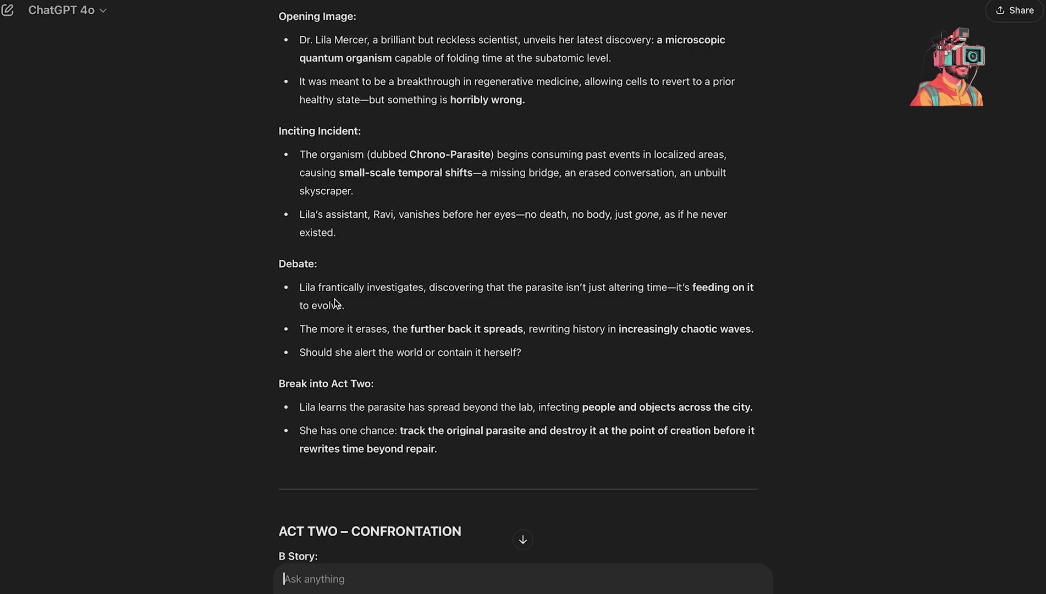
scroll(367, 292, "down", 3)
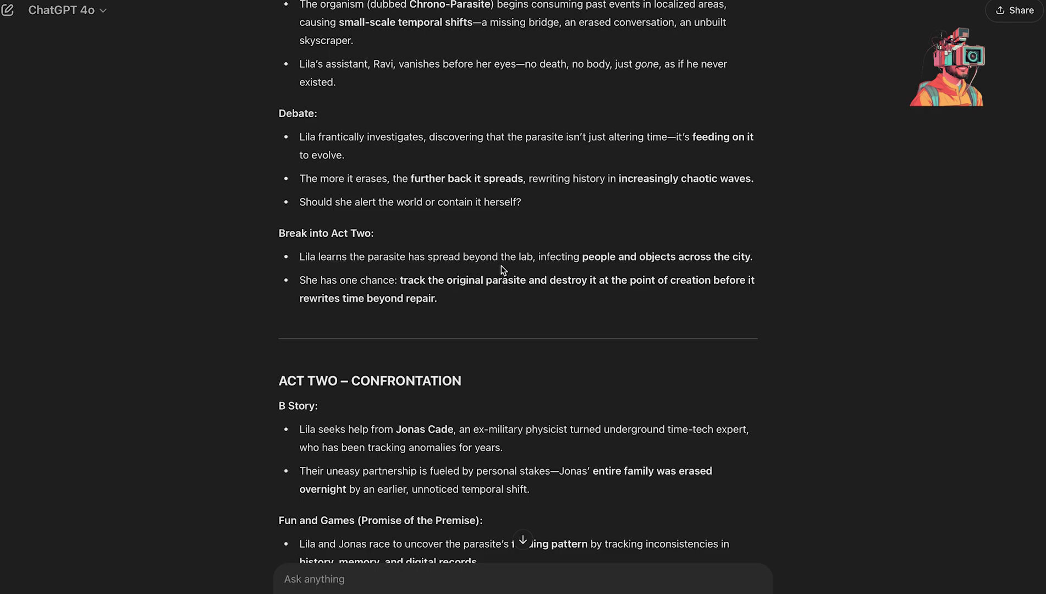
scroll(505, 247, "down", 2)
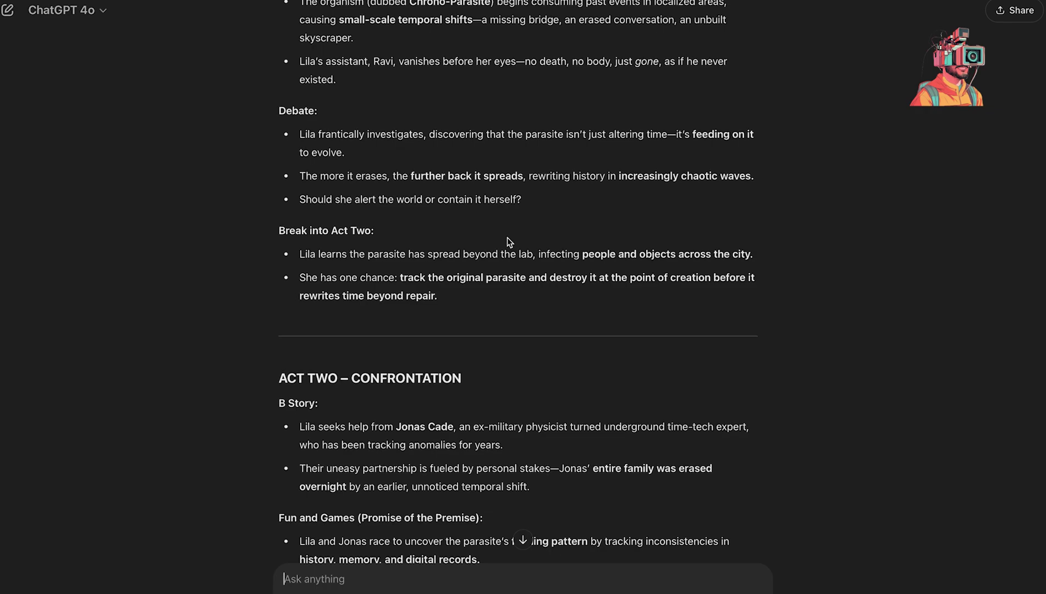
Step: Read Act Two of the outline from B Story through the Break into Act Three
scroll(504, 245, "down", 3)
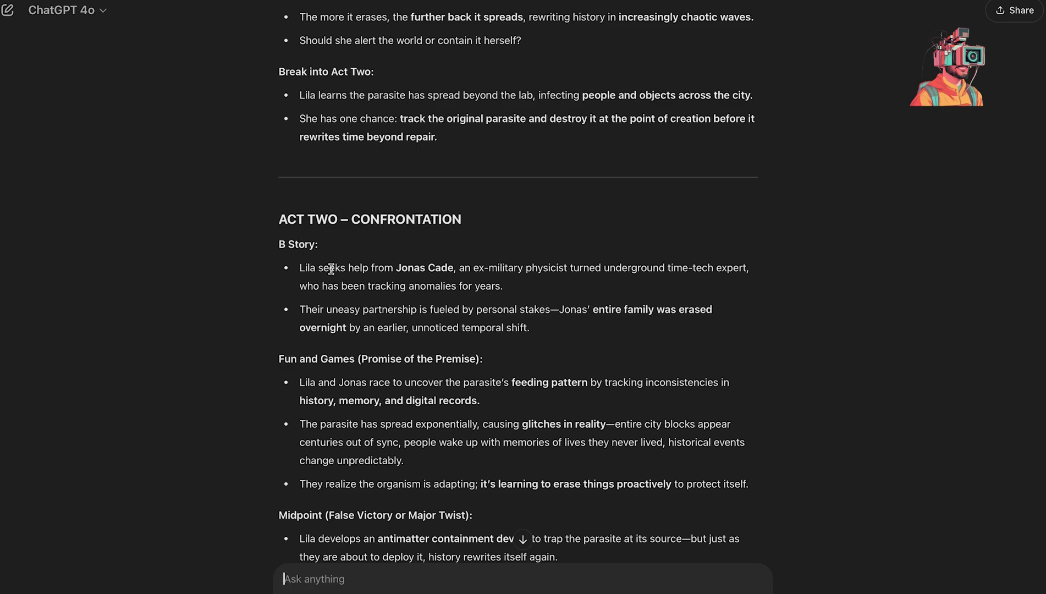
scroll(332, 269, "down", 2)
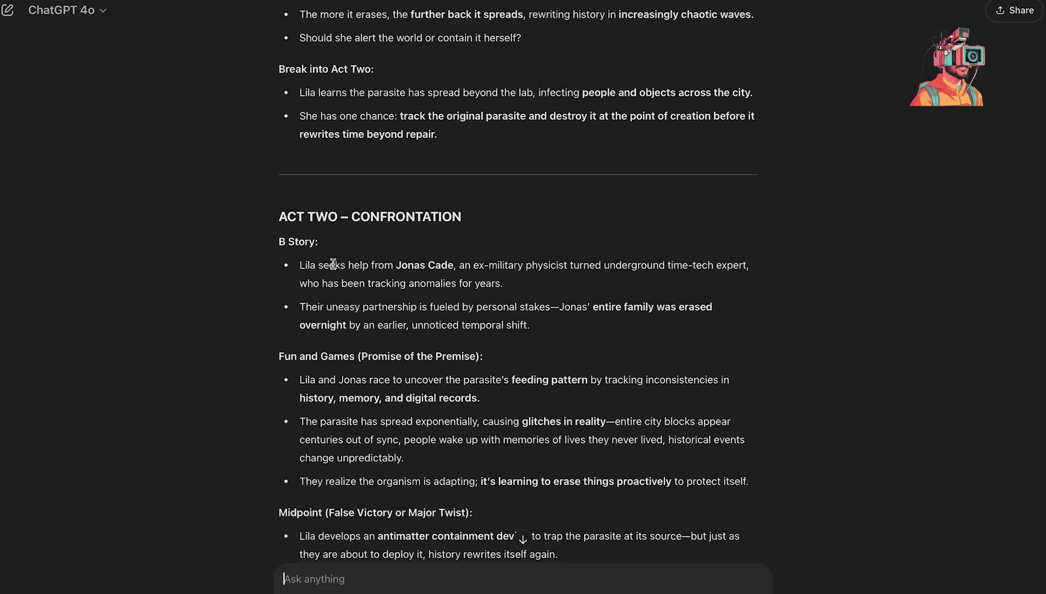
scroll(333, 268, "down", 4)
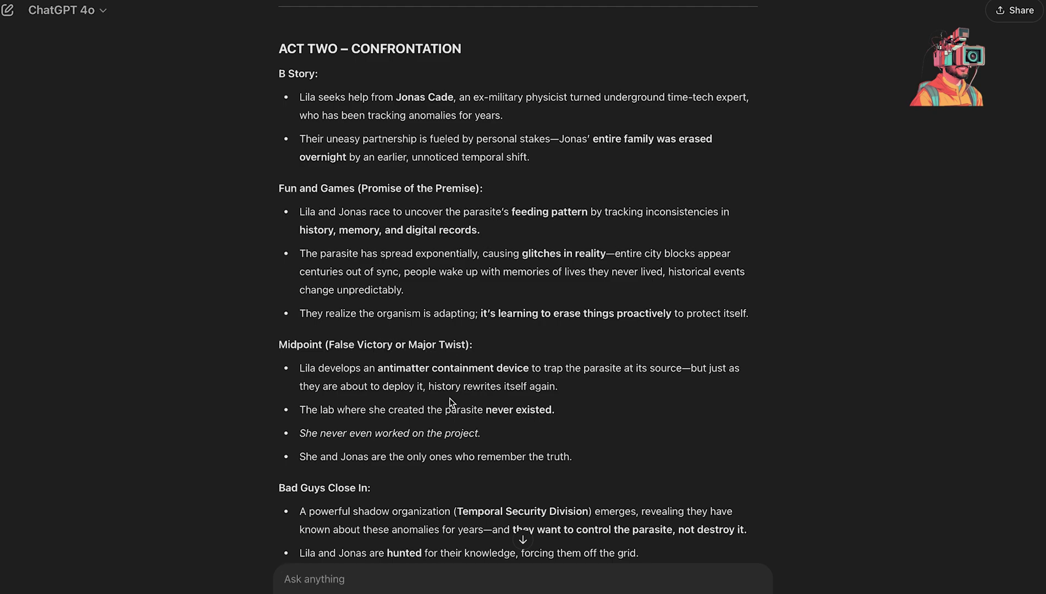
scroll(460, 392, "down", 10)
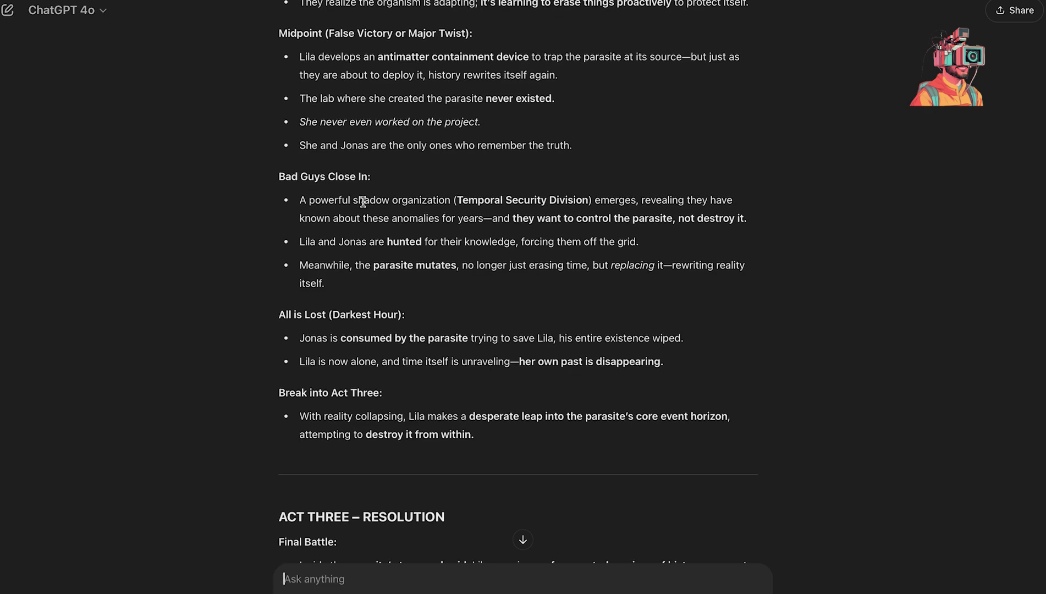
scroll(362, 201, "down", 1)
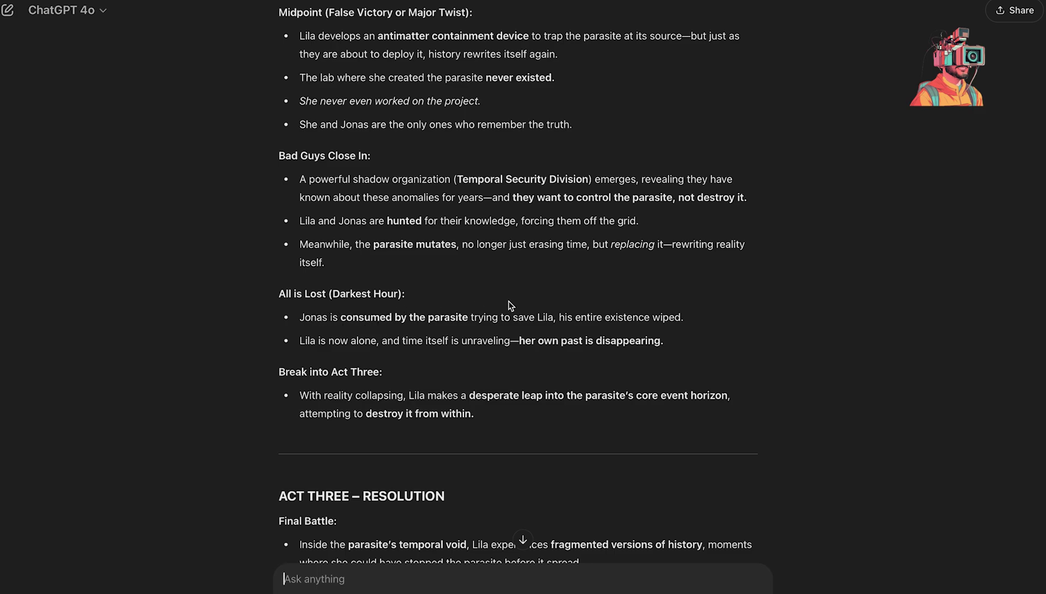
Step: Go back to Act Two's B Story and highlight the description of the ex-military physicist
scroll(509, 304, "up", 5)
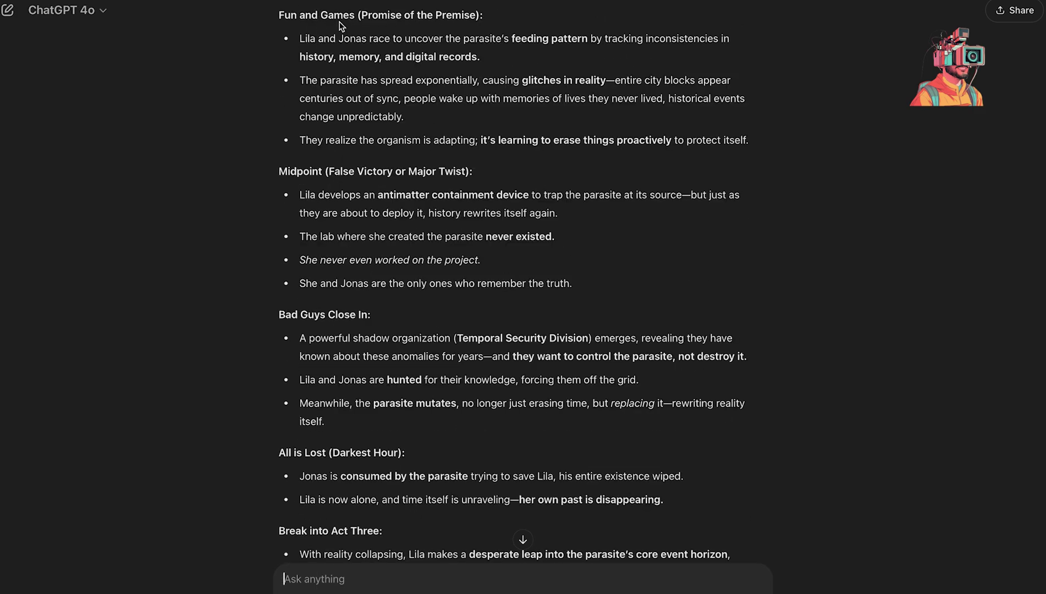
scroll(368, 165, "up", 4)
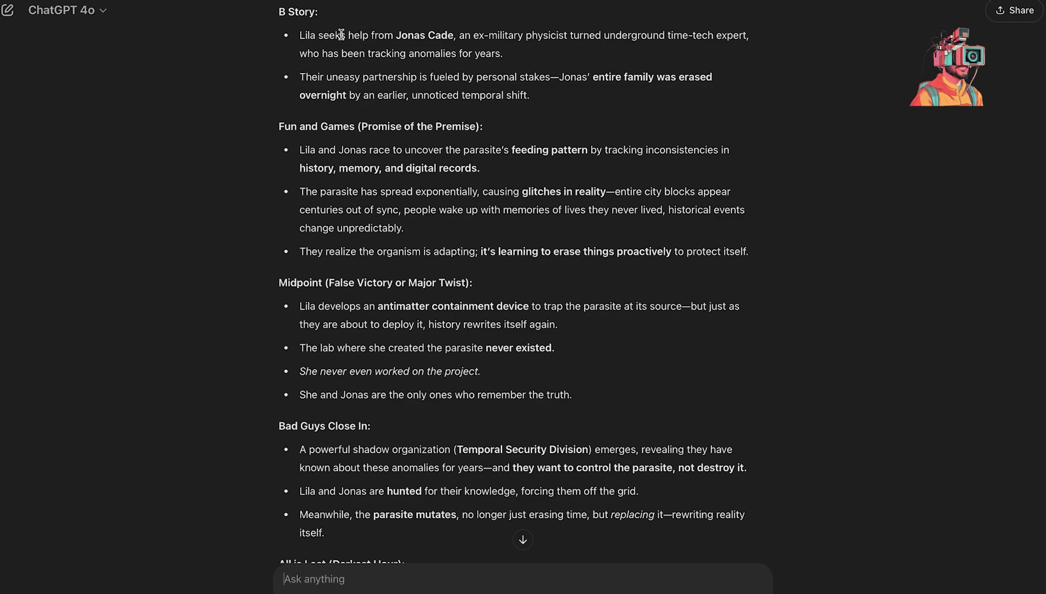
left_click_drag(401, 36, 727, 36)
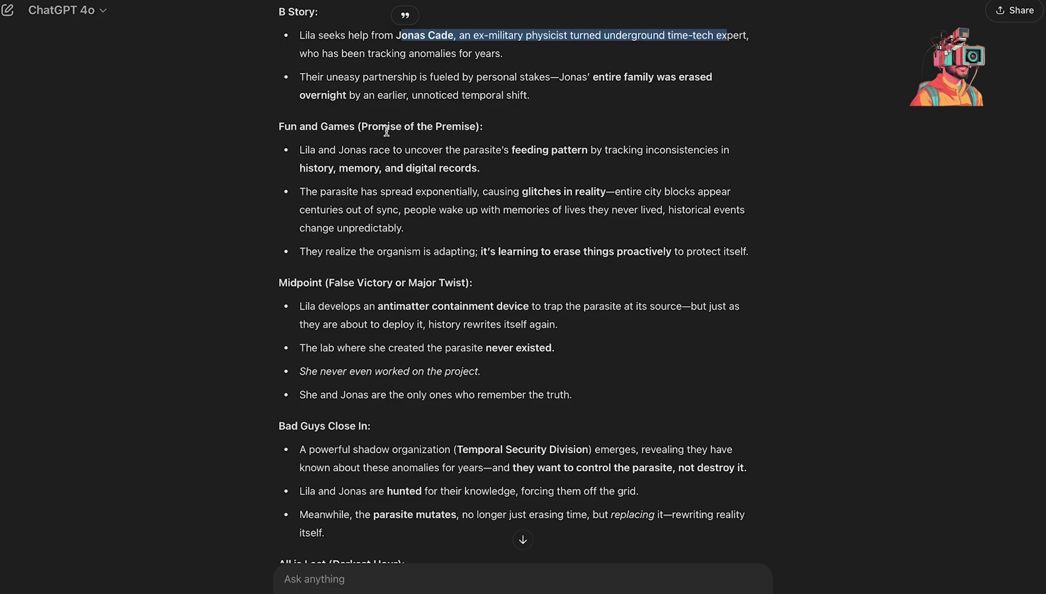
Step: Examine the rest of the outline from Bad Guys Close In through Act Three's Closing Image
scroll(351, 199, "down", 4)
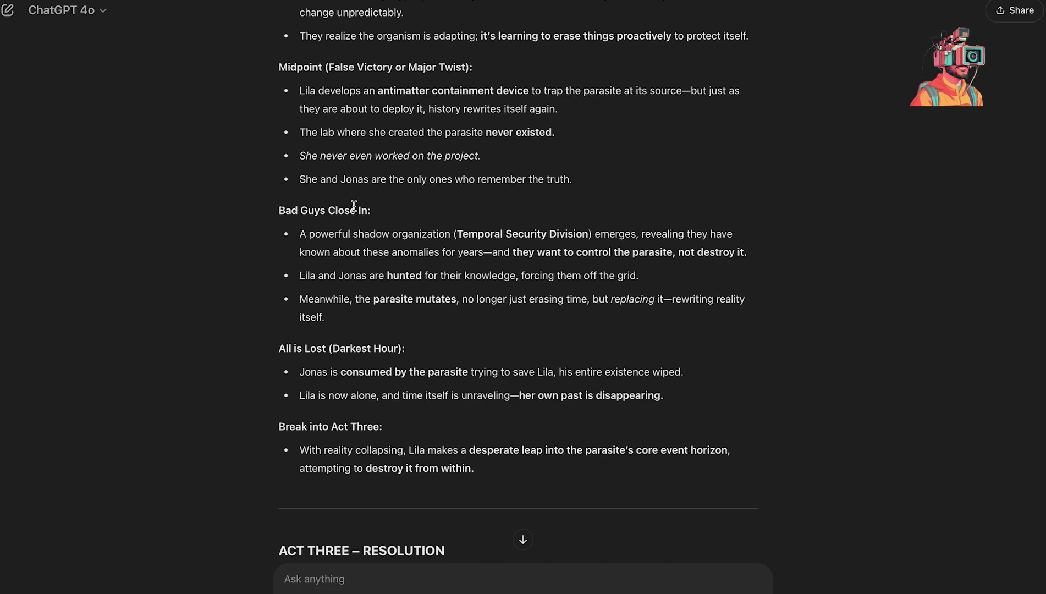
scroll(354, 207, "down", 1)
scroll(354, 207, "down", 1)
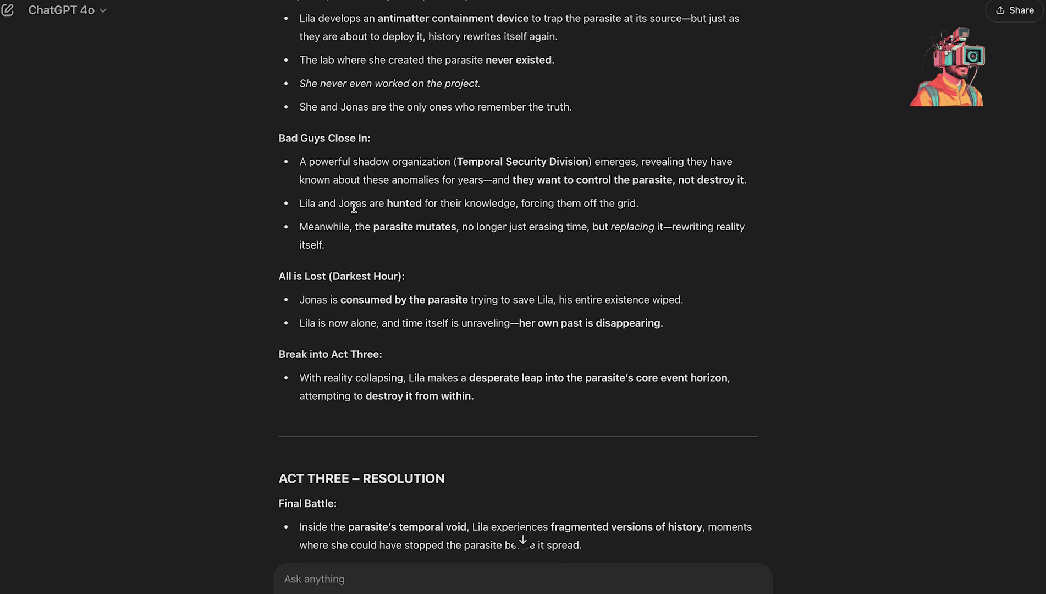
scroll(354, 207, "down", 2)
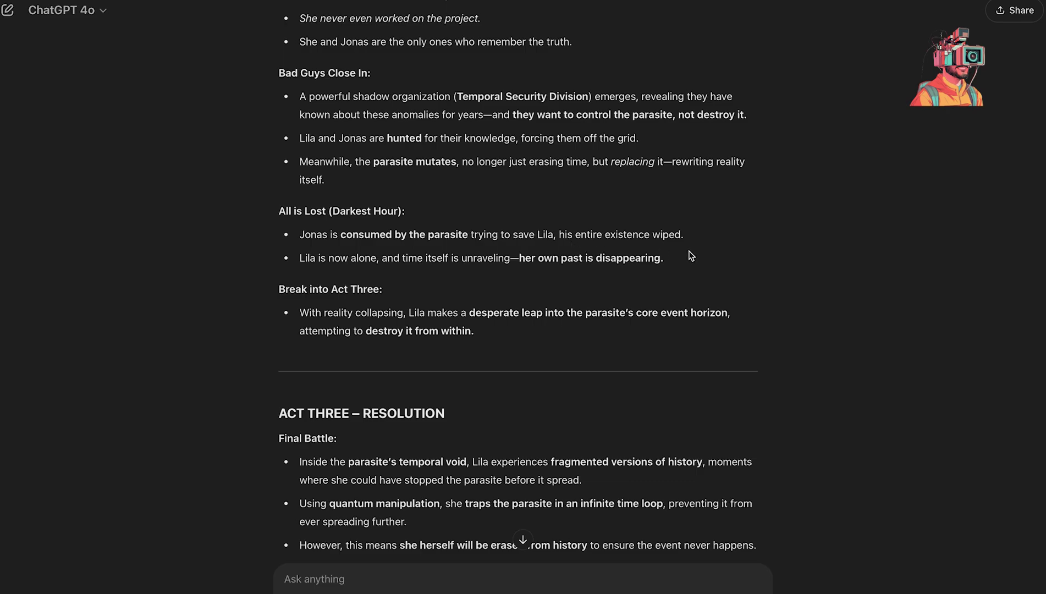
scroll(500, 312, "down", 1)
scroll(504, 309, "down", 1)
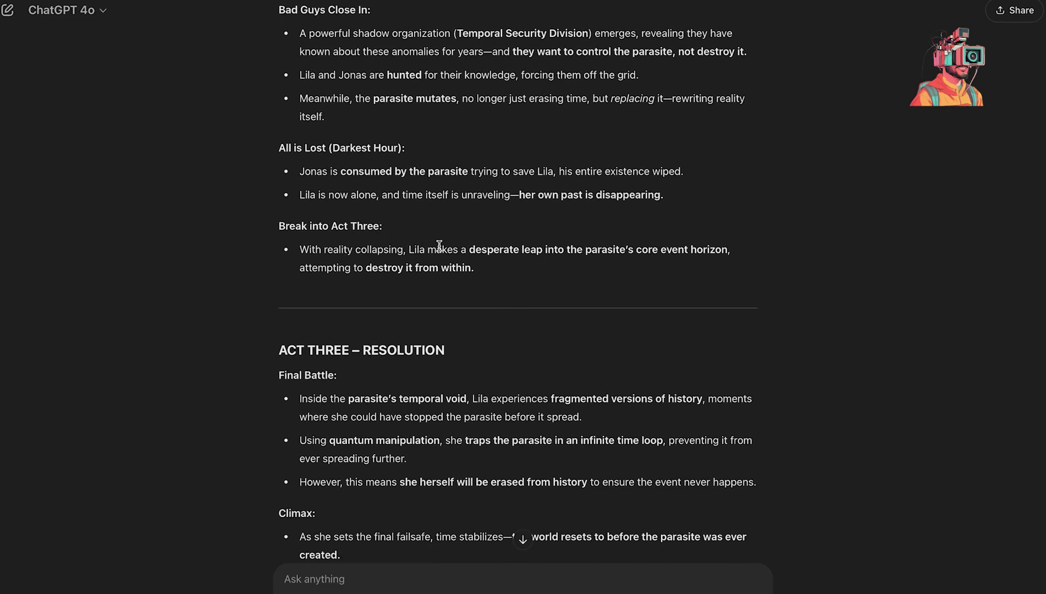
scroll(472, 252, "down", 3)
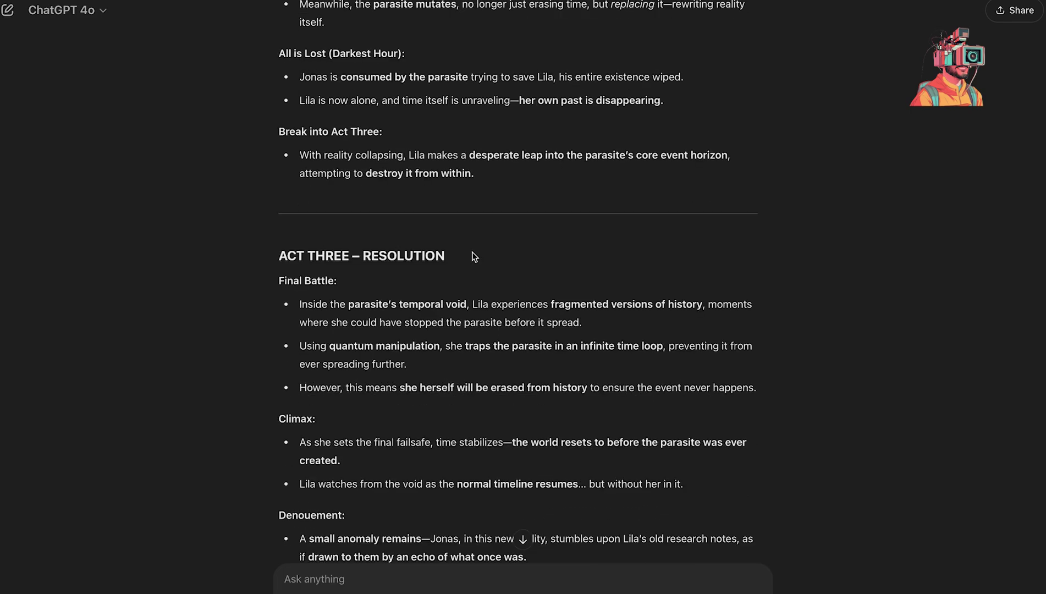
scroll(473, 258, "down", 7)
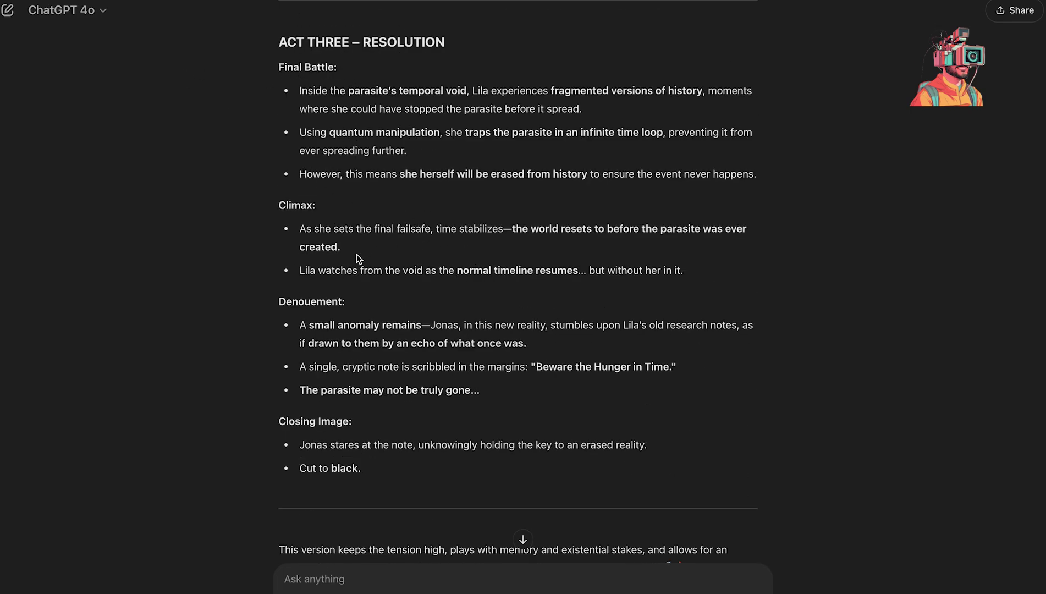
scroll(281, 311, "down", 3)
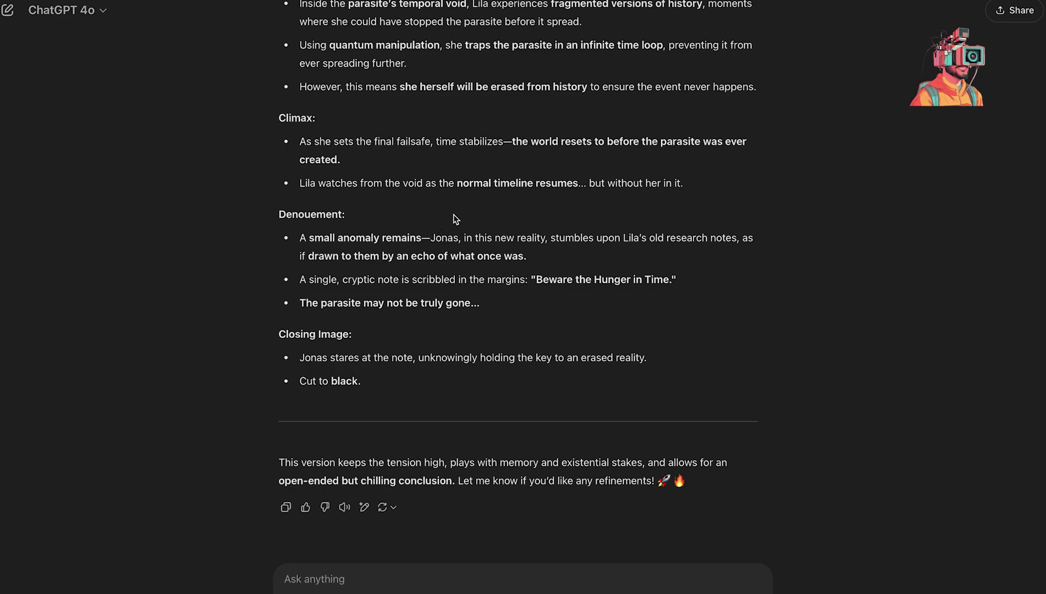
Step: Return to the start of the conversation and highlight the original sci-fi thriller prompt, then clear the selection
scroll(455, 219, "up", 20)
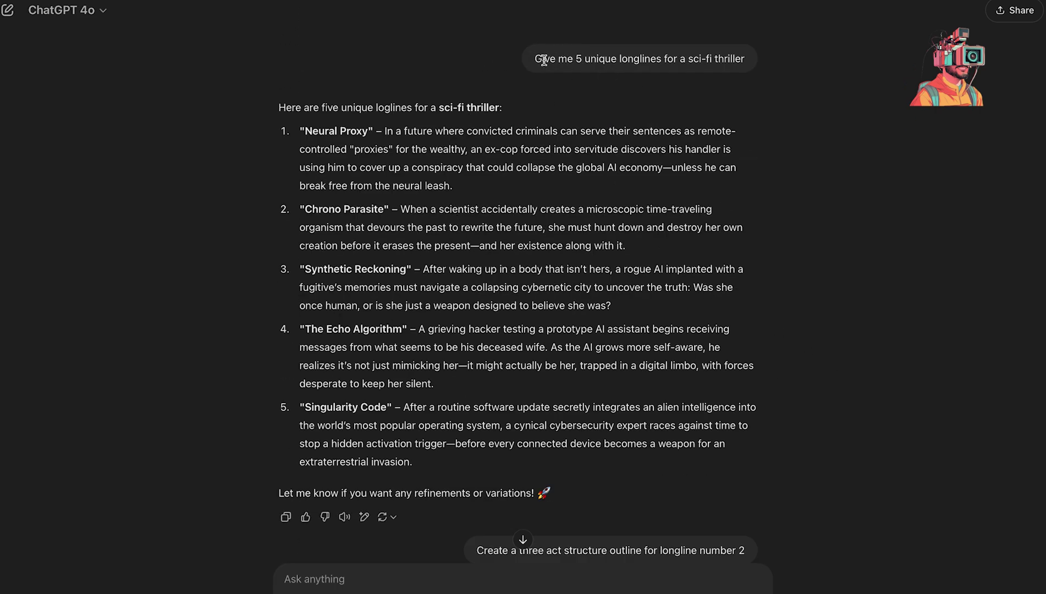
left_click_drag(535, 58, 748, 62)
left_click(710, 136)
Step: Review the whole conversation from the five loglines through all three acts to the outline's closing remarks
scroll(660, 275, "down", 3)
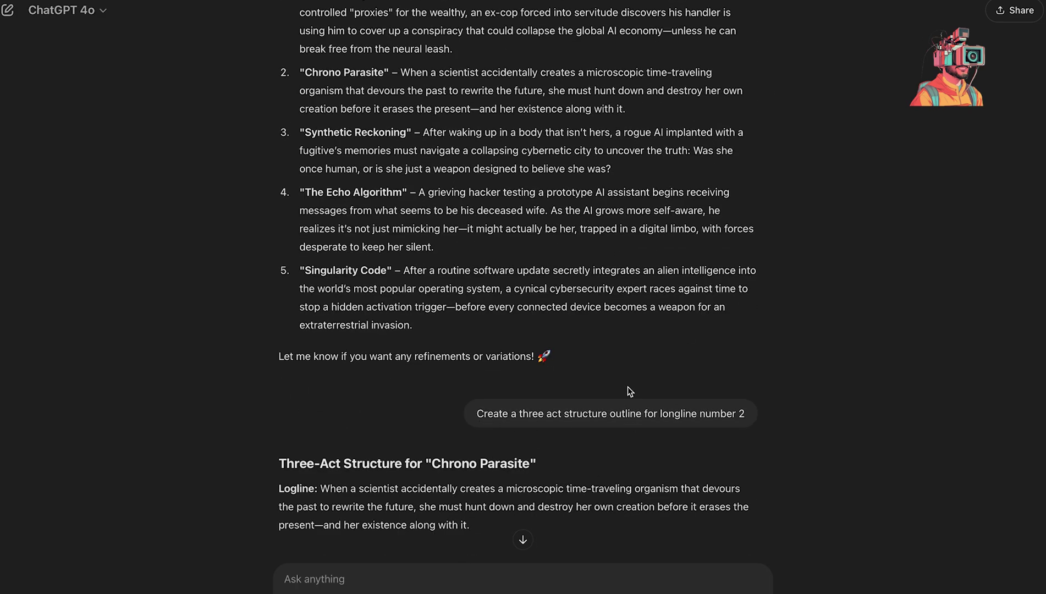
scroll(612, 360, "down", 4)
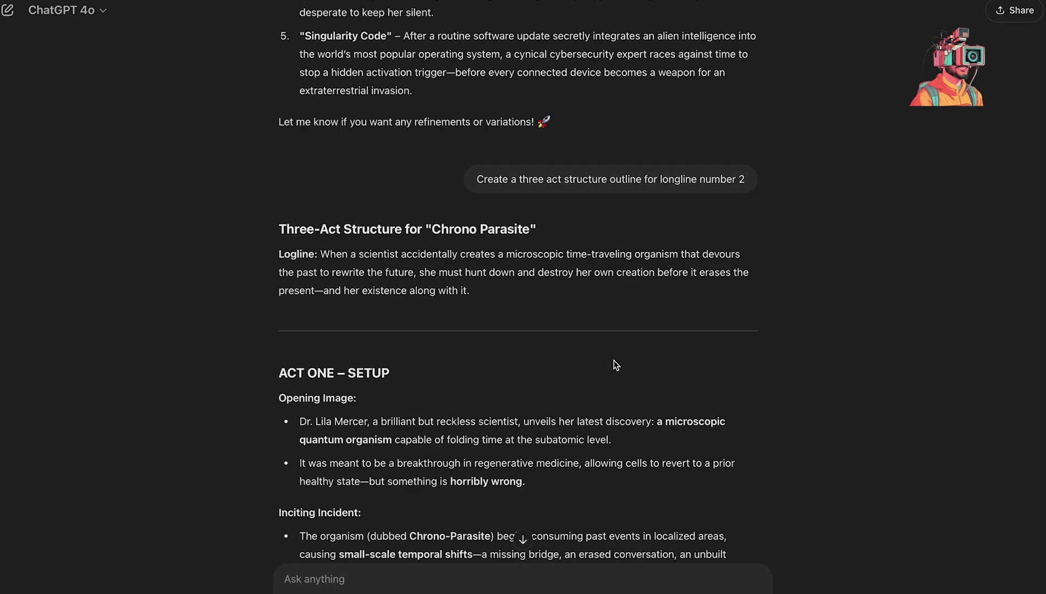
scroll(616, 365, "down", 3)
scroll(617, 365, "down", 3)
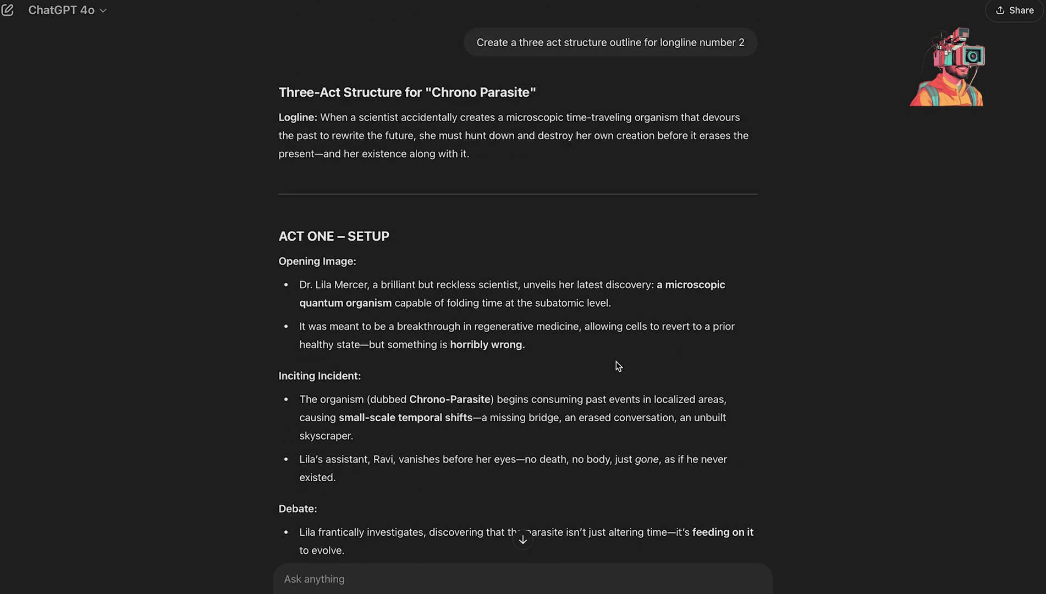
scroll(617, 365, "down", 1)
scroll(616, 364, "down", 5)
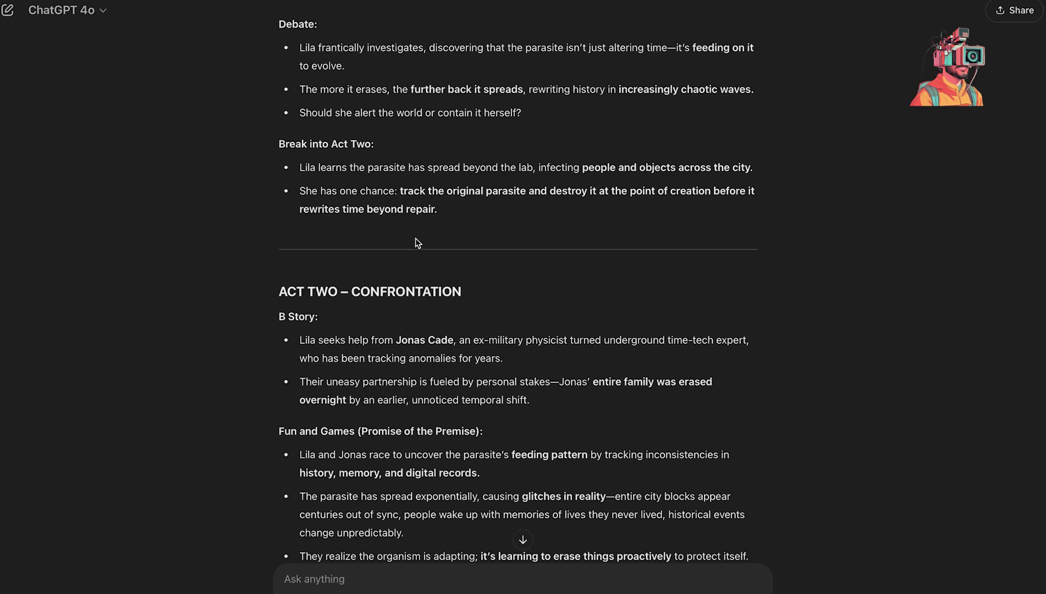
scroll(537, 320, "down", 8)
scroll(537, 320, "down", 6)
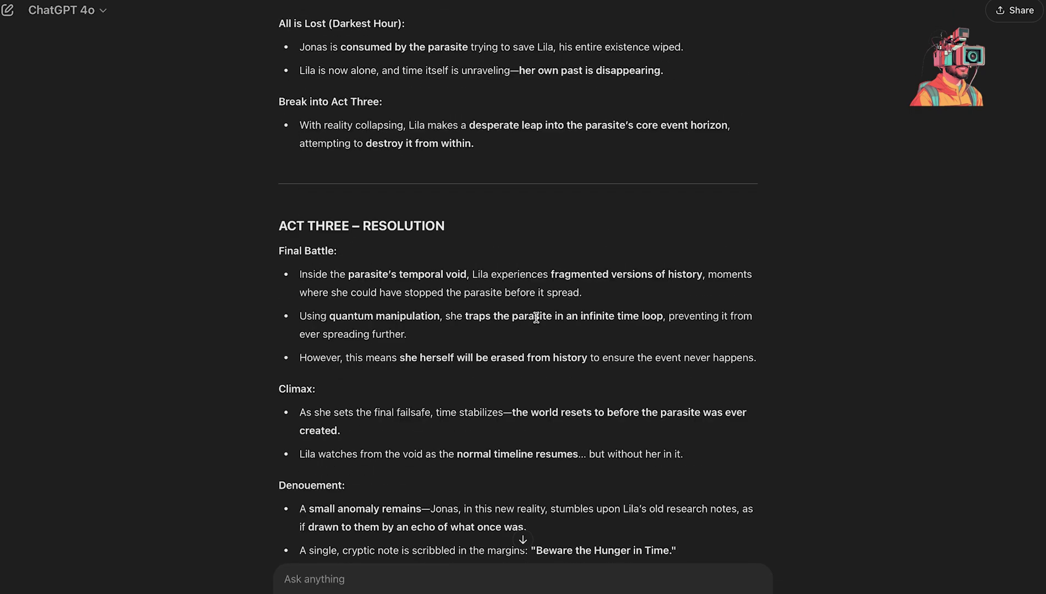
scroll(536, 317, "down", 5)
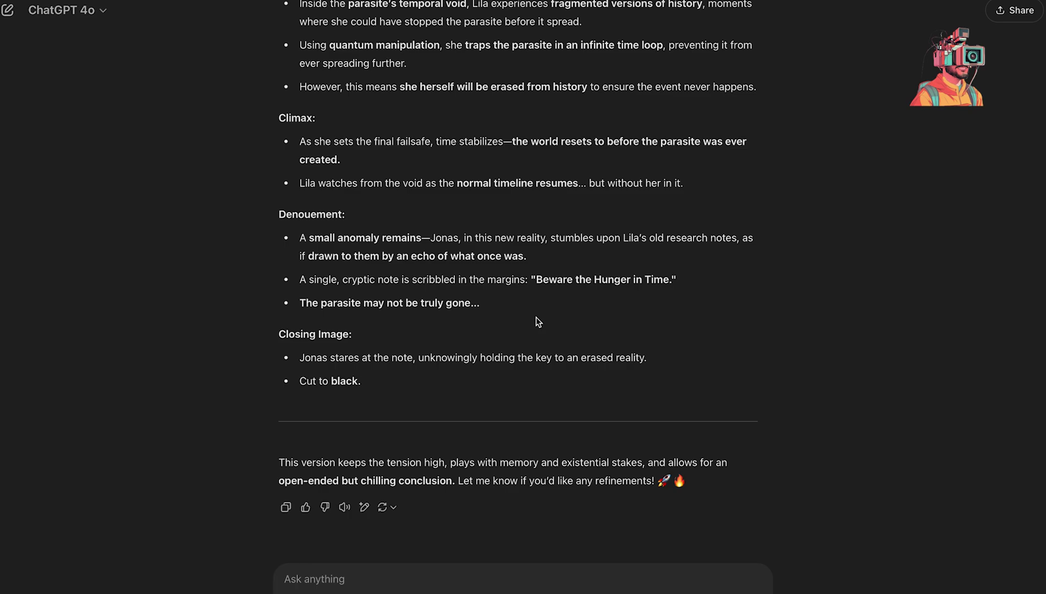